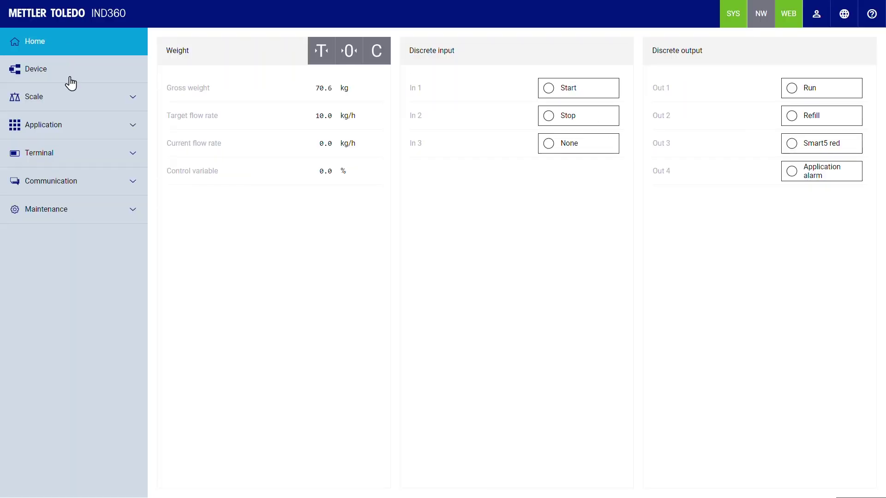
Bring up the Rate control settings page under Application, still in Continuous mode.
{"action": "left_click", "coordinate": [70, 125]}
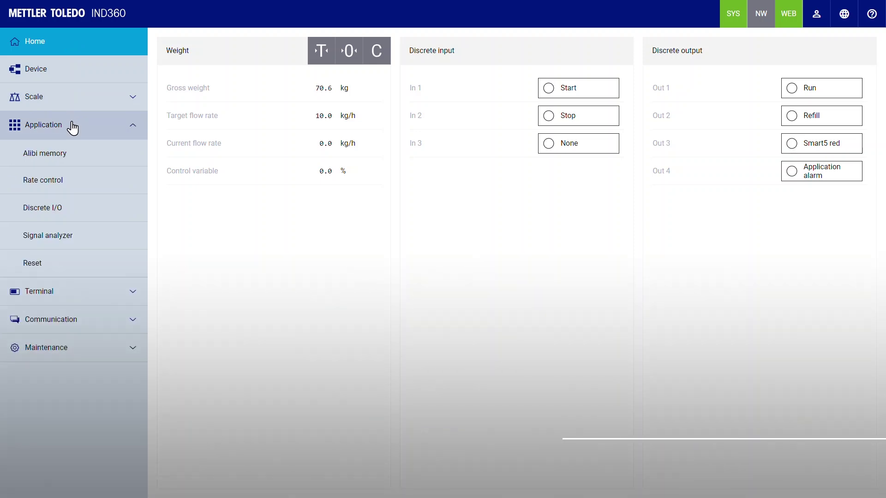
{"action": "left_click", "coordinate": [50, 181]}
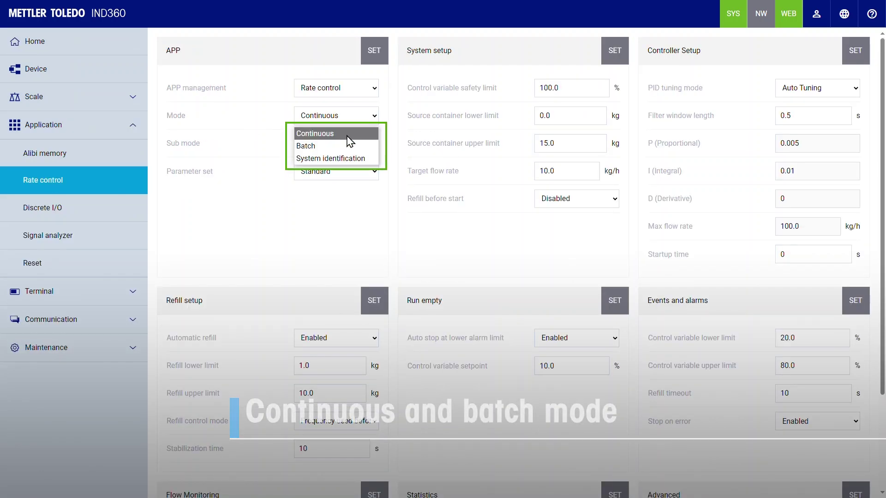
Apply Batch as the rate control mode and save the 5.0 kg feeder target.
{"action": "left_click", "coordinate": [354, 145]}
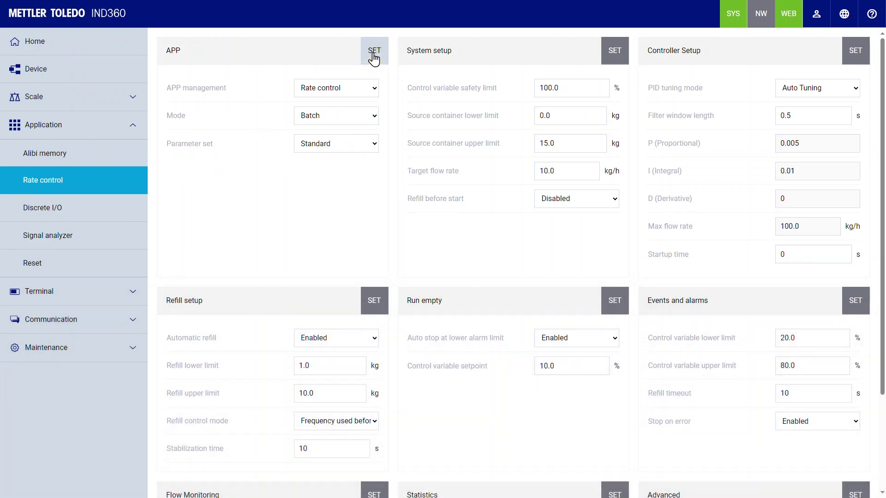
{"action": "left_click", "coordinate": [374, 54]}
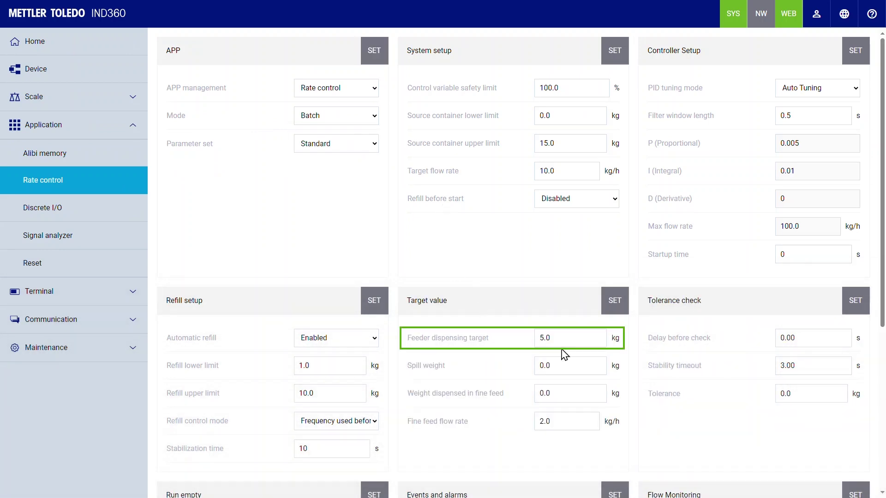
{"action": "left_click", "coordinate": [614, 311]}
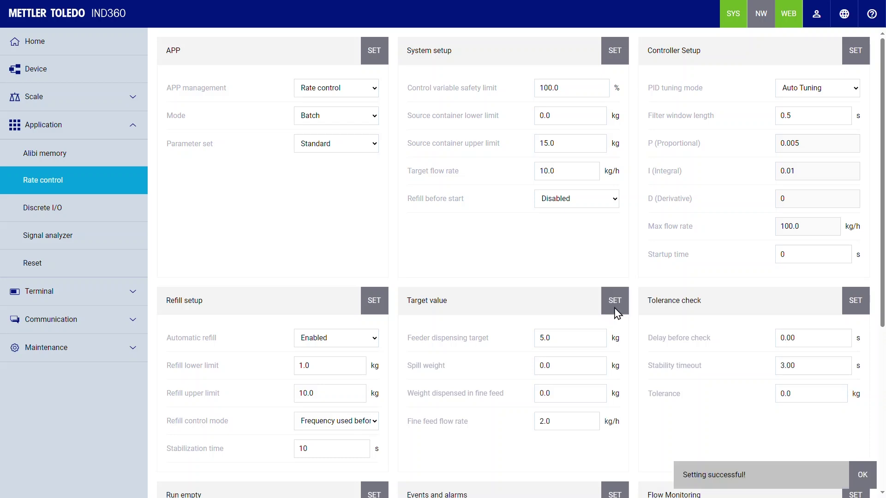